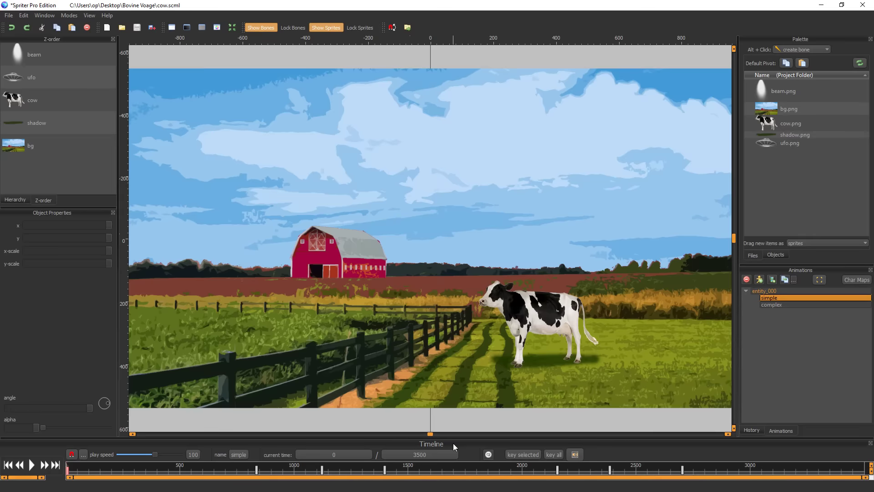
Scrub the simple animation forward to about 459 ms to preview the UFO flying in
drag(101, 468, 169, 464)
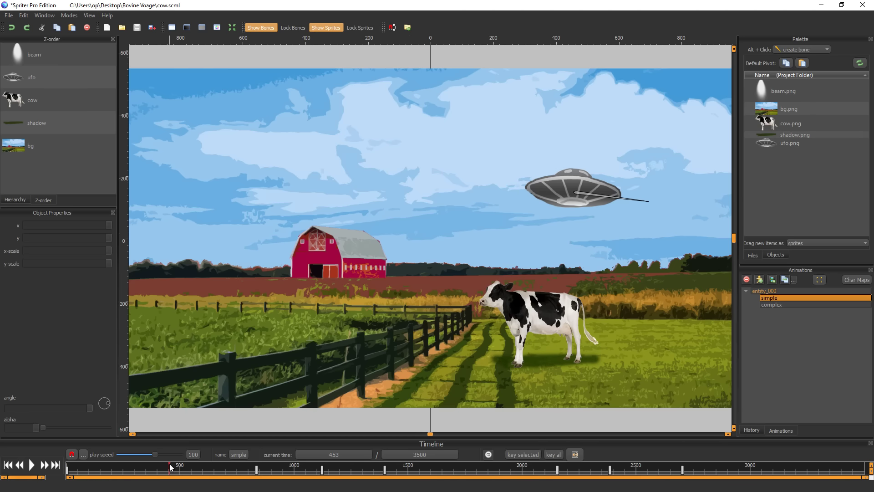
At the 831 ms keyframe, nudge the UFO bone up twice so its y reads -244.03
key(ctrl+Left)
click(385, 329)
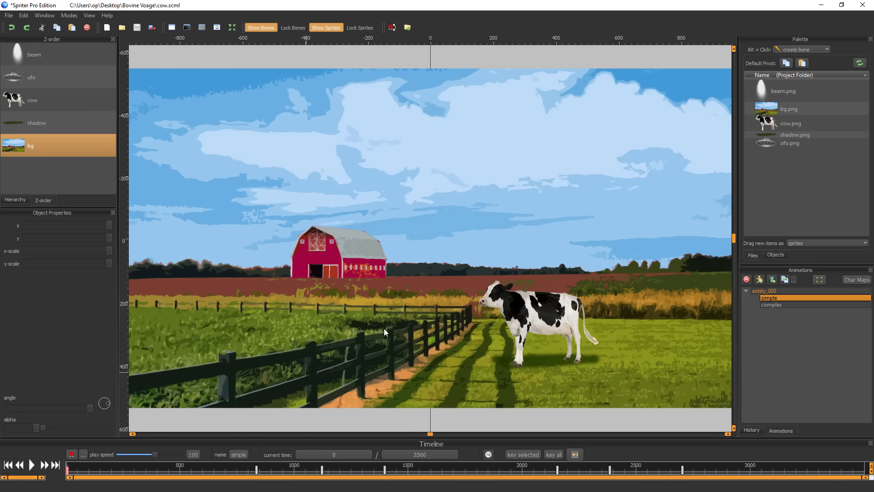
key(ctrl+Right)
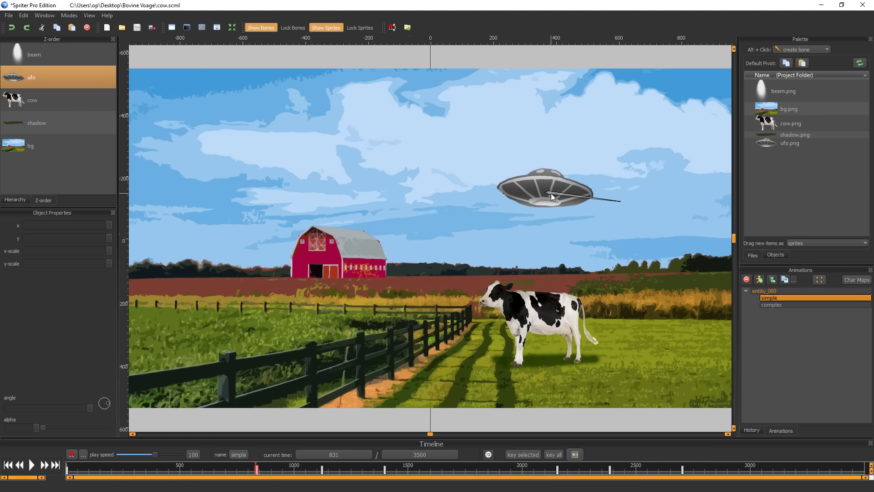
click(552, 193)
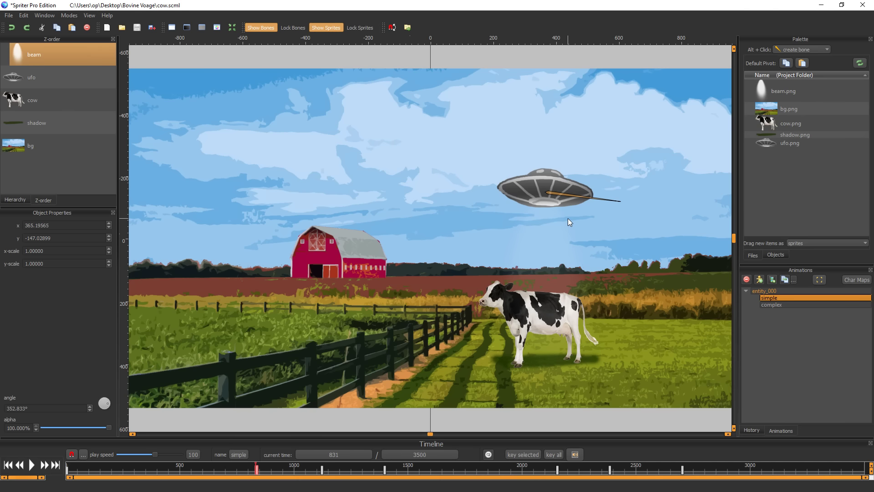
key(Up)
key(Up)
key(Up)
key(Up)
key(Up)
key(Up)
key(Up)
key(Up)
key(Up)
key(Up)
key(Up)
key(Up)
key(Up)
key(Up)
key(Up)
key(Up)
key(Up)
key(Up)
key(Up)
key(Up)
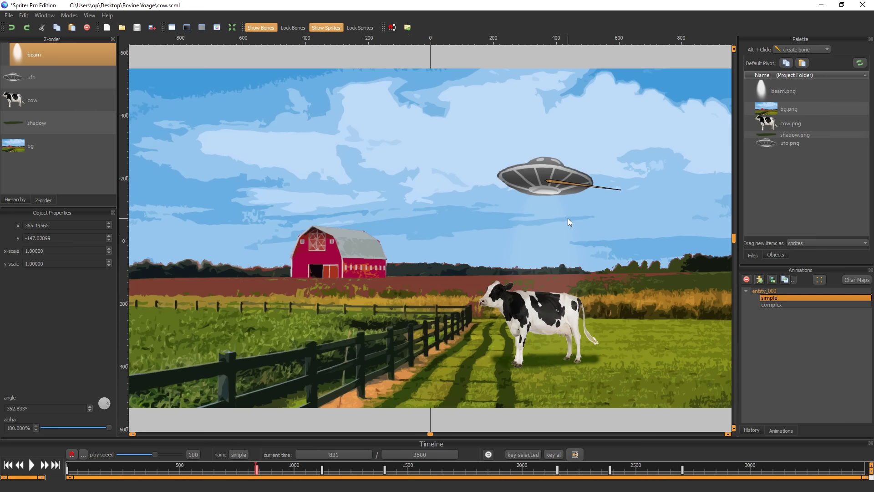
key(Up)
key(Up)
key(Up)
key(Up)
key(Up)
key(Up)
key(Up)
key(Up)
key(Up)
key(Up)
key(Up)
key(Up)
key(Up)
key(Up)
key(Up)
key(Up)
key(Up)
key(Up)
key(Up)
key(Up)
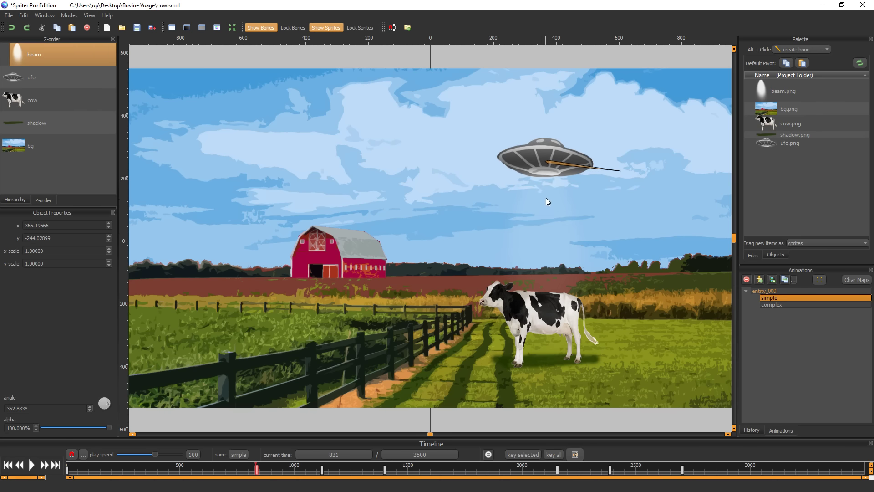
click(554, 162)
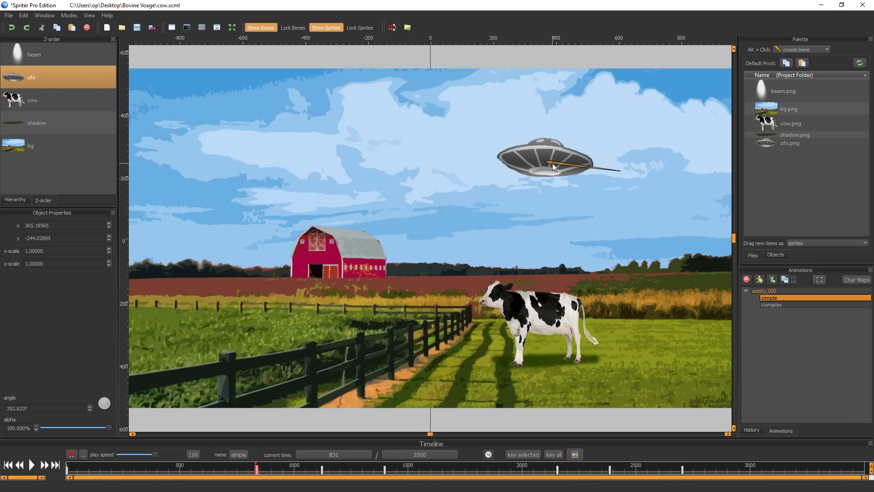
Bring up the UFO's context menu showing Copy Selected Item Property To All Frames
right_click(552, 163)
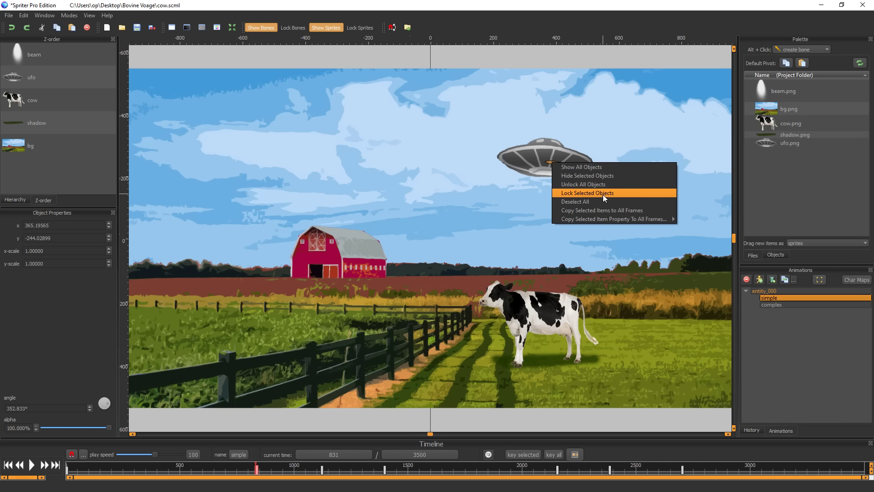
mouse_move(585, 220)
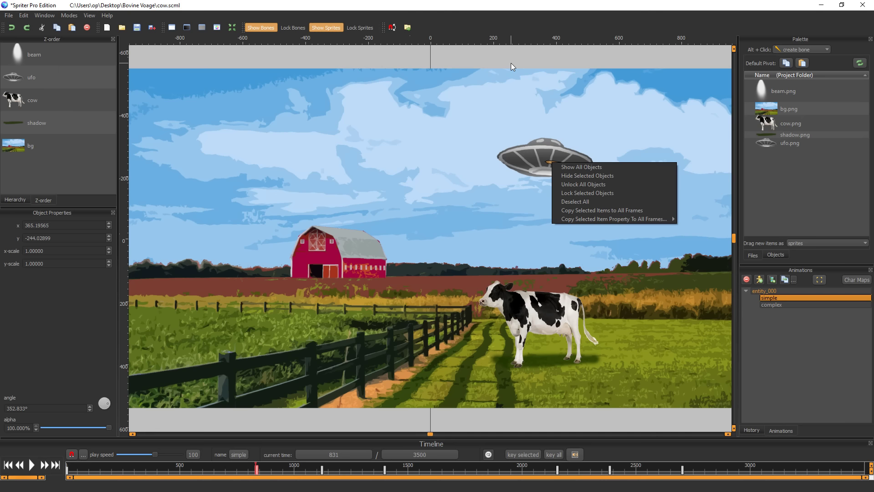
Dismiss the menu and scrub the simple animation to preview the UFO's flight
click(566, 193)
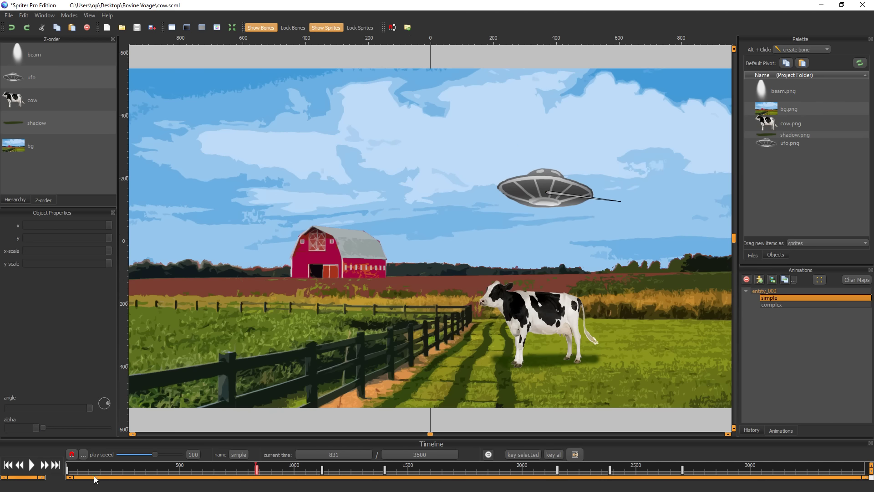
click(95, 472)
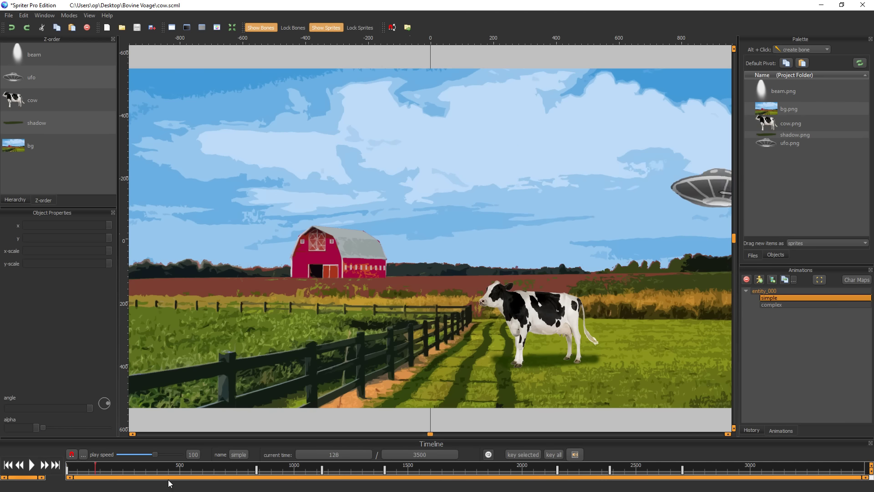
drag(169, 484, 535, 454)
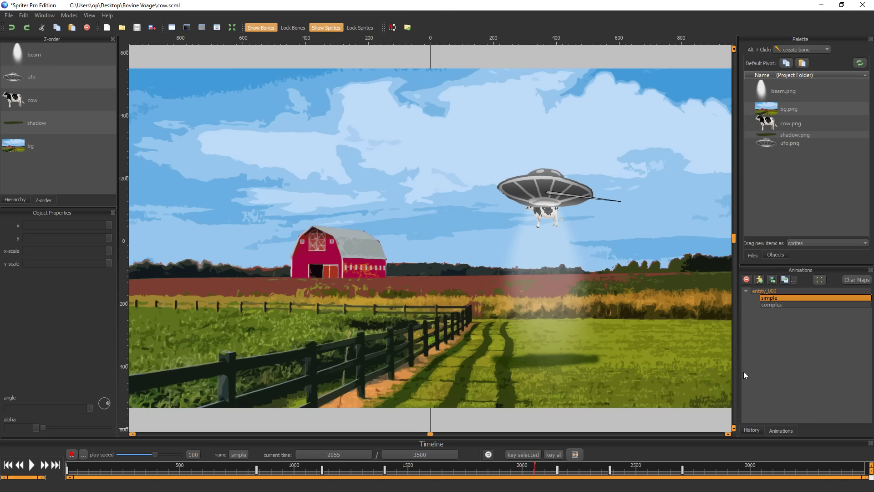
Switch to the 'complex' animation and scrub it to preview the UFO's motion
click(786, 304)
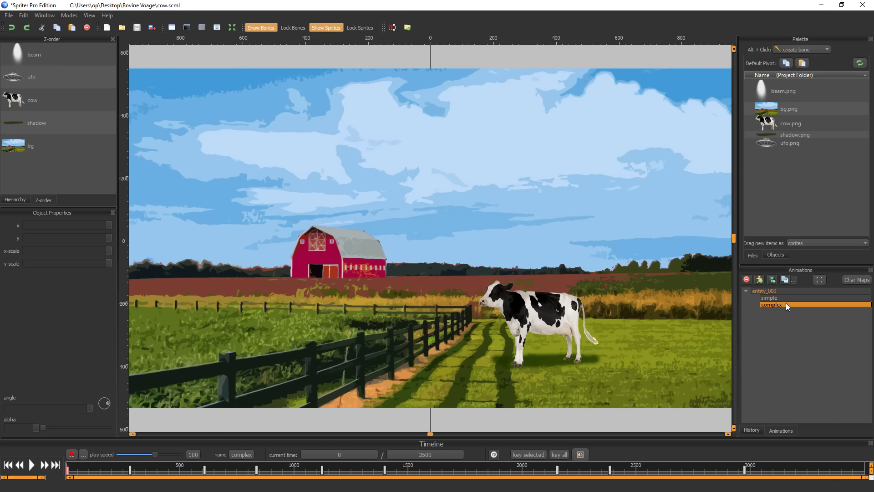
click(139, 415)
drag(80, 467, 235, 468)
Move the complex animation's playhead to 1118 ms, where the beam reaches the cow
click(561, 368)
click(562, 369)
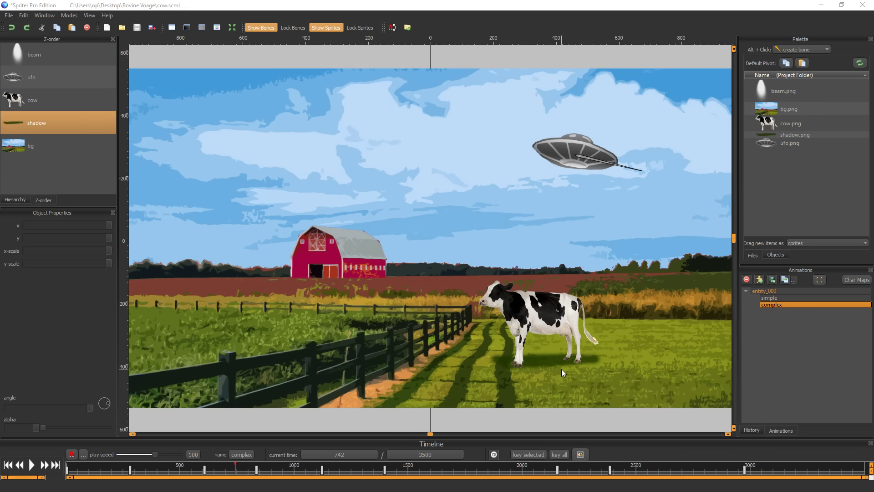
click(349, 436)
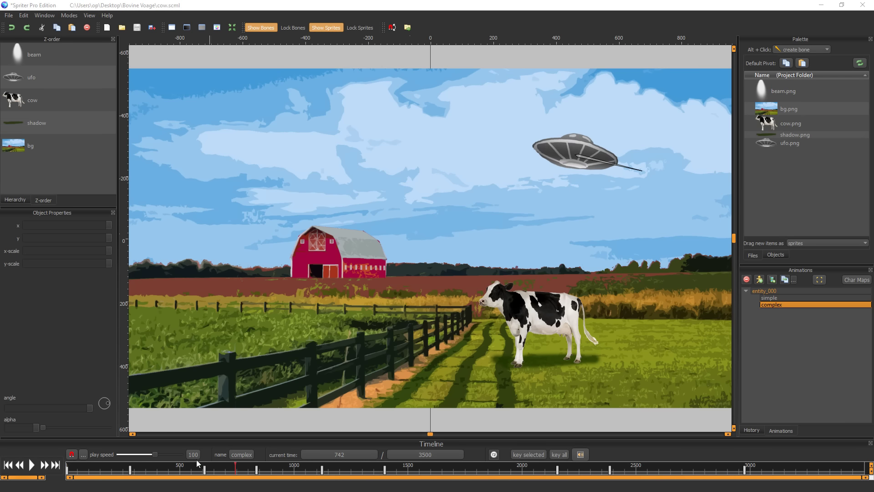
click(225, 468)
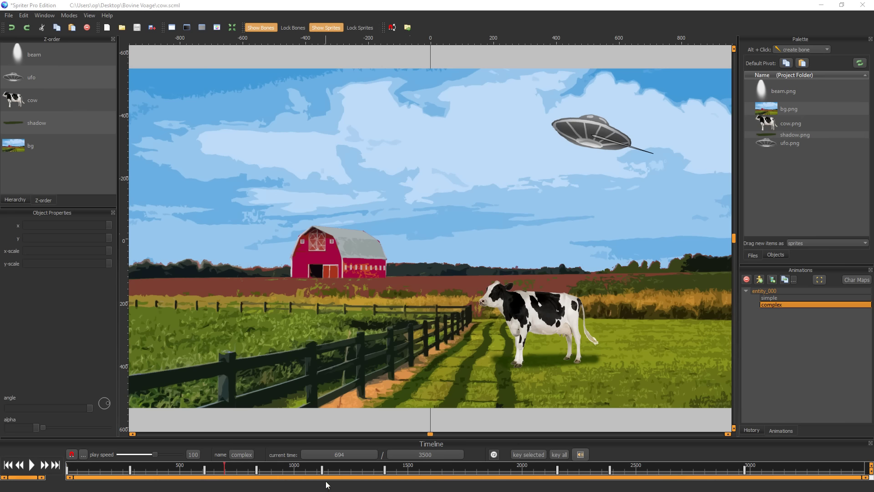
click(302, 468)
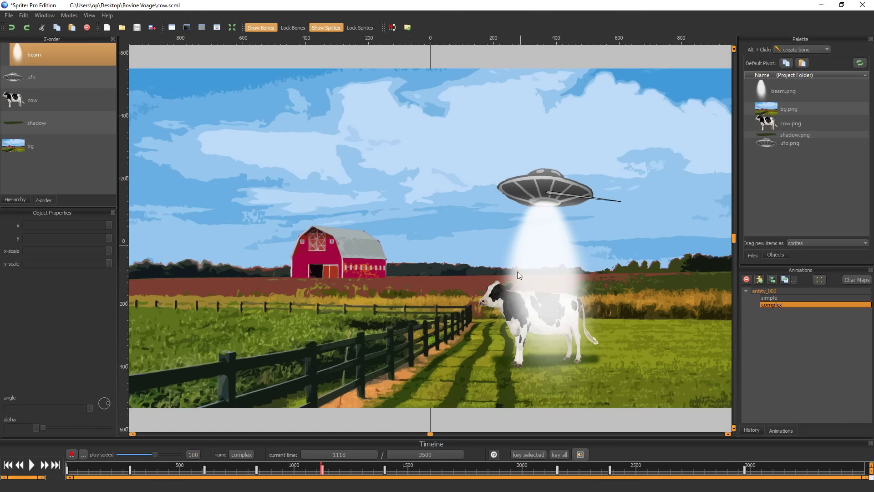
click(550, 194)
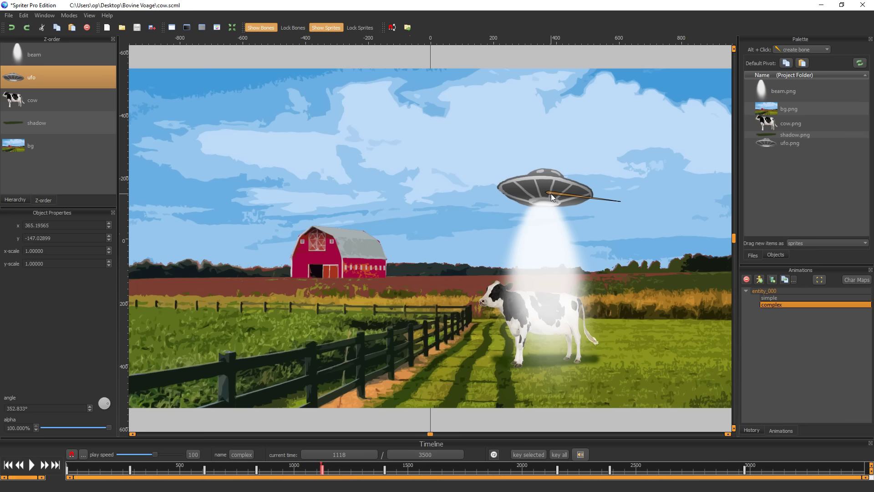
At 1118 ms, drag the UFO bone upward until its y reads -248.48
drag(552, 194, 550, 170)
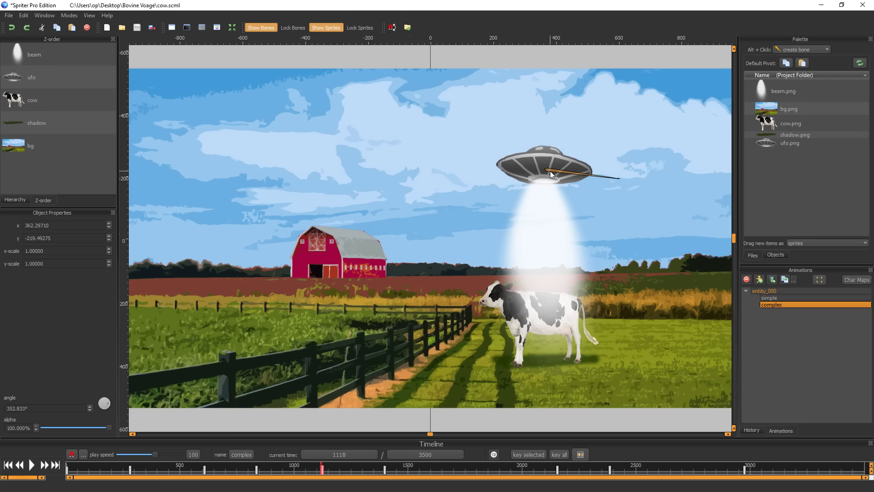
drag(550, 171, 550, 170)
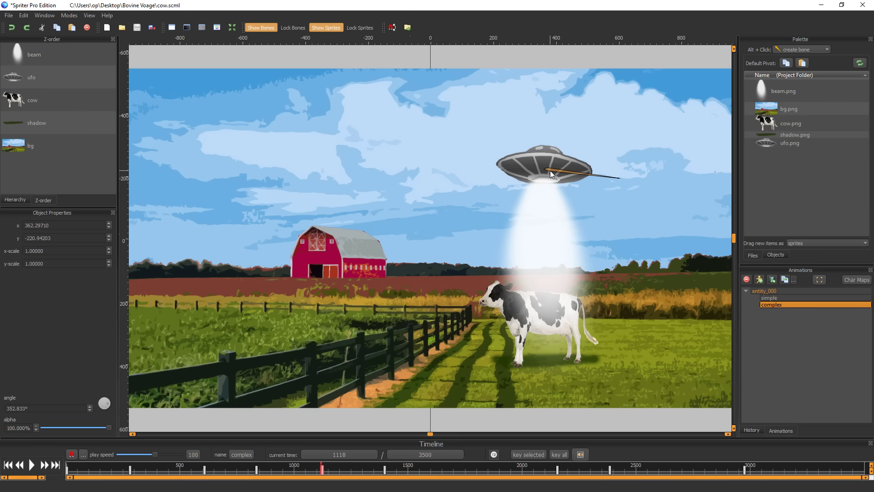
drag(550, 170, 550, 162)
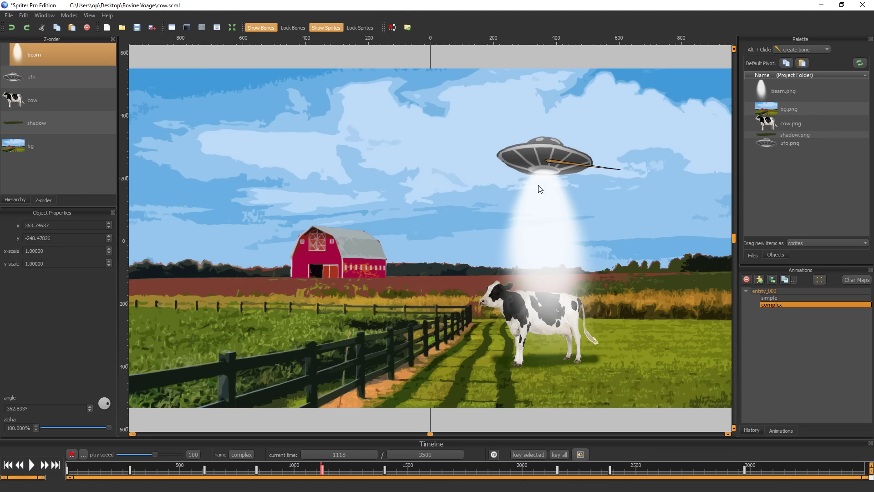
click(477, 199)
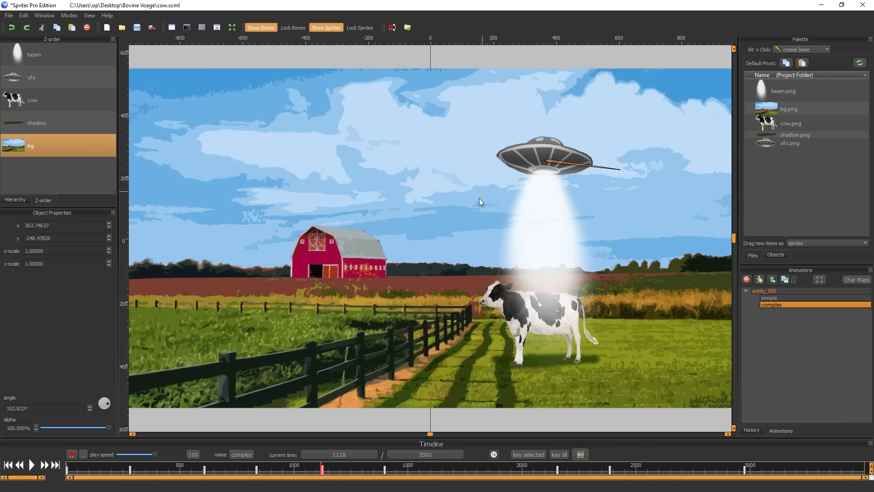
click(32, 465)
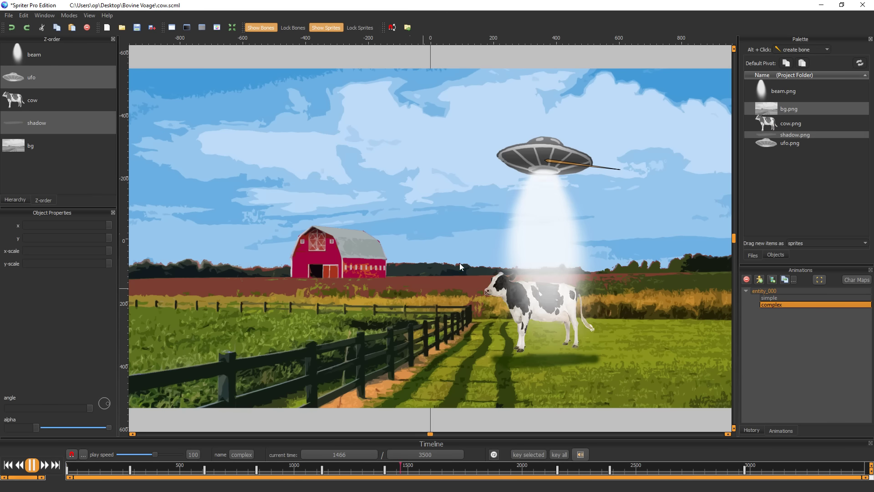
scroll(512, 251, down, 1)
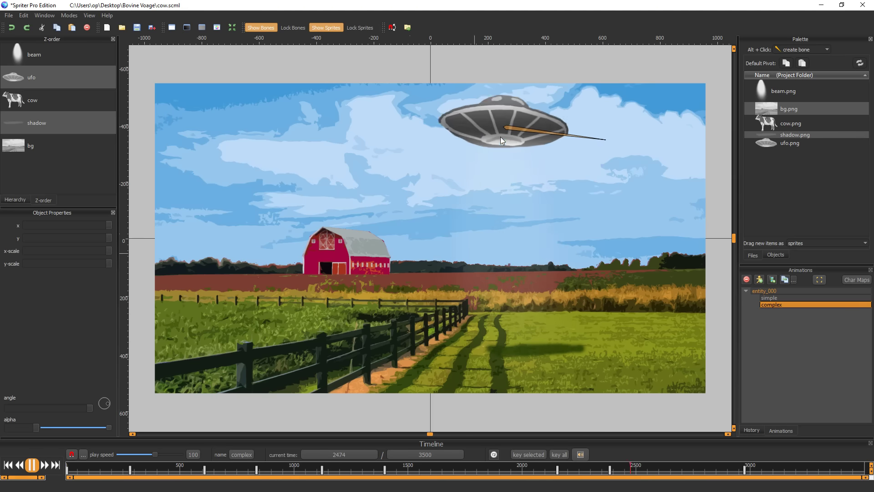
click(33, 465)
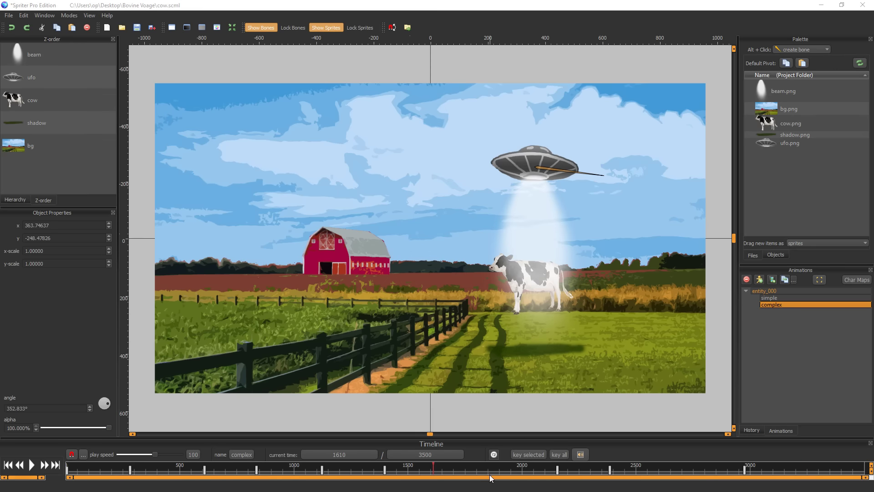
key(ctrl+Right)
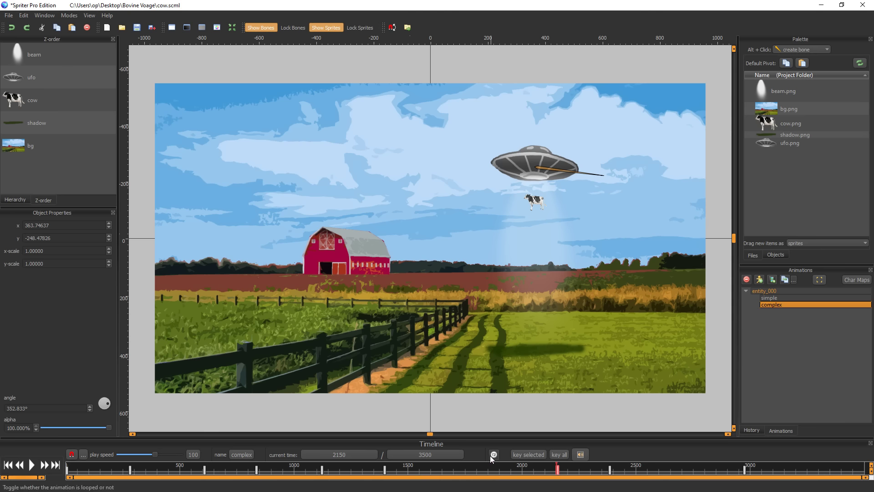
Zoom into the canvas and select the cow sprite from the Z-order panel at 2150 ms
scroll(543, 206, up, 2)
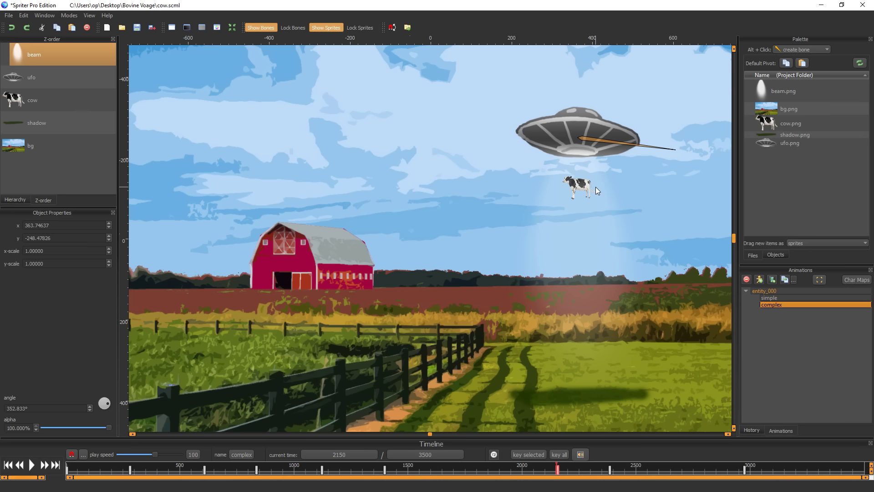
click(477, 363)
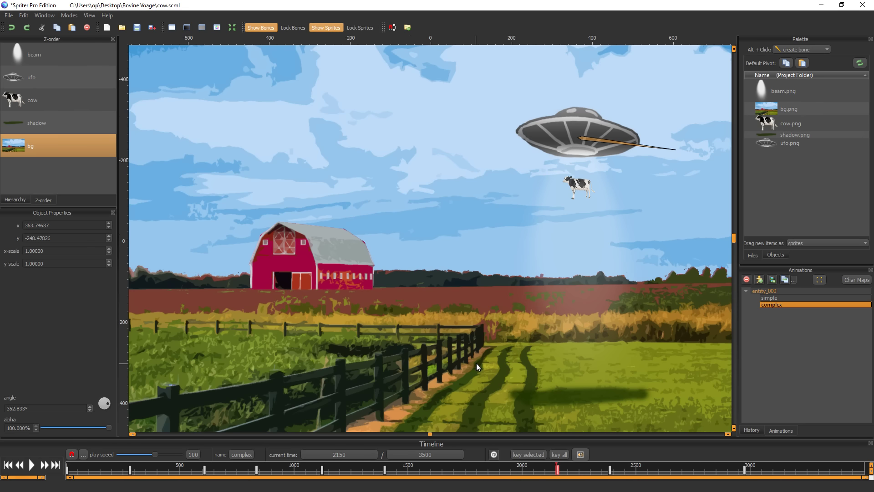
click(597, 196)
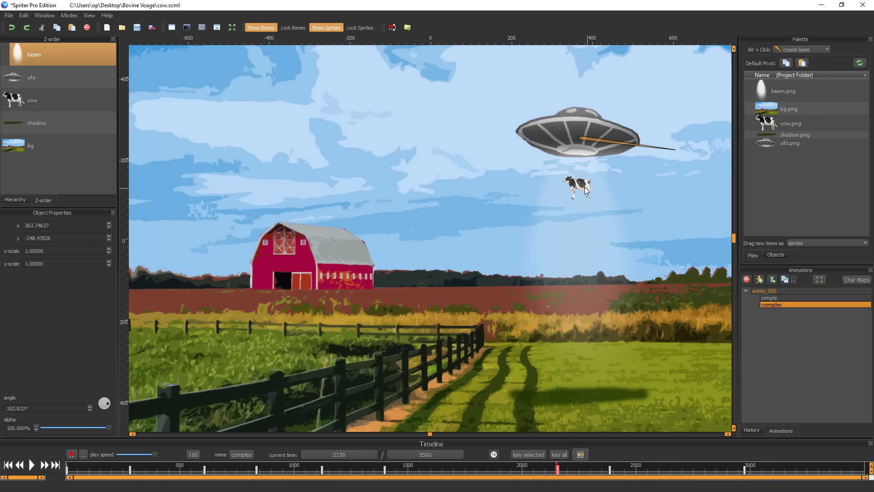
click(20, 108)
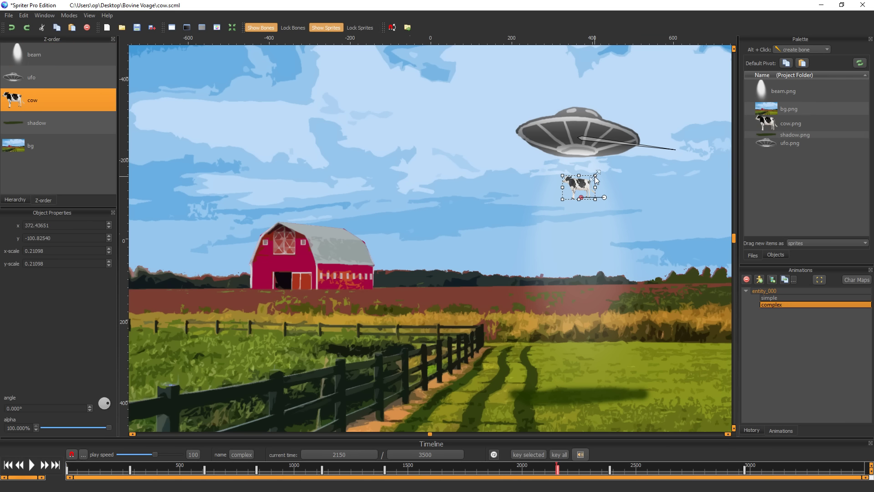
Nudge the cow up three times at 2150 and once at 2380, then scrub later to check
key(Up)
key(Up)
key(Up)
key(Up)
key(Up)
key(Up)
key(Up)
key(Up)
key(Up)
key(Up)
key(Up)
key(Up)
key(Up)
key(Up)
key(Up)
key(Up)
key(Up)
key(Up)
key(Up)
key(Up)
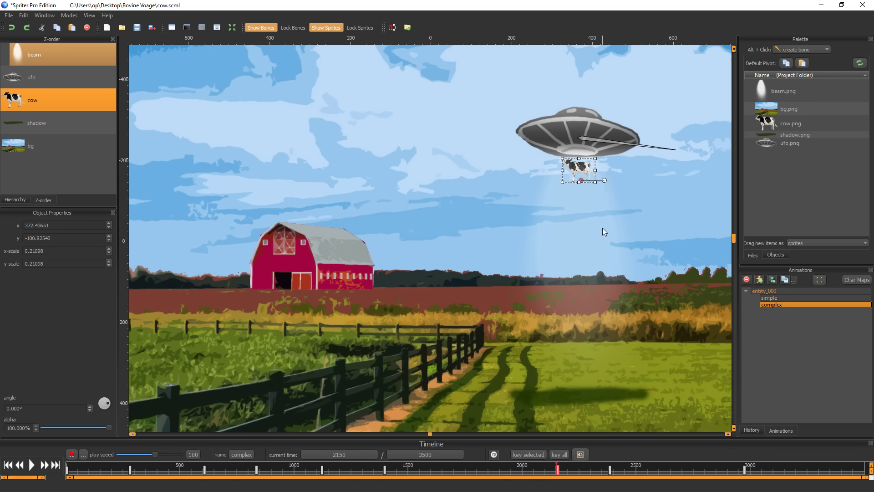
key(Up)
key(Up)
key(Up)
key(Up)
key(Up)
key(Up)
key(Up)
key(Up)
key(Up)
key(Up)
key(Up)
key(Up)
key(Up)
key(Up)
key(Up)
key(Up)
key(Up)
key(Up)
key(Up)
key(Up)
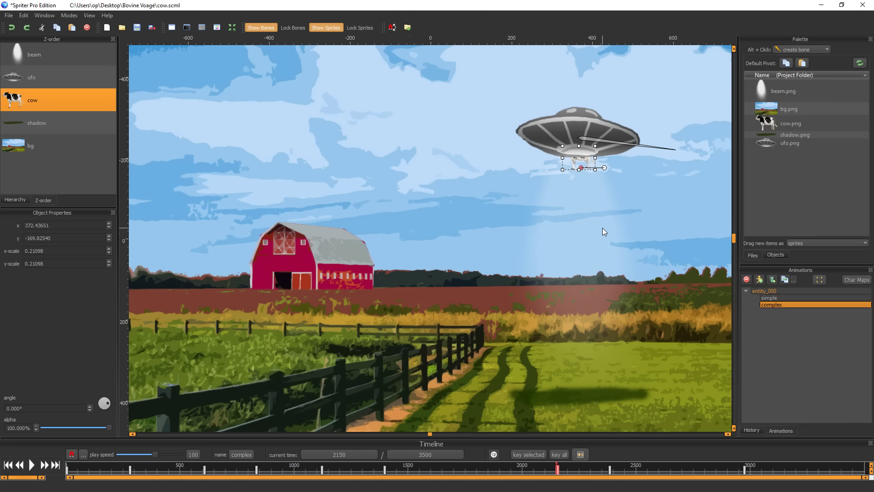
key(Up)
key(Up)
key(Up)
key(Up)
key(Up)
key(Up)
key(Up)
key(Up)
key(Up)
key(Up)
key(Up)
key(Up)
key(Up)
key(Up)
key(Up)
key(Up)
key(Up)
key(Up)
key(Up)
key(Up)
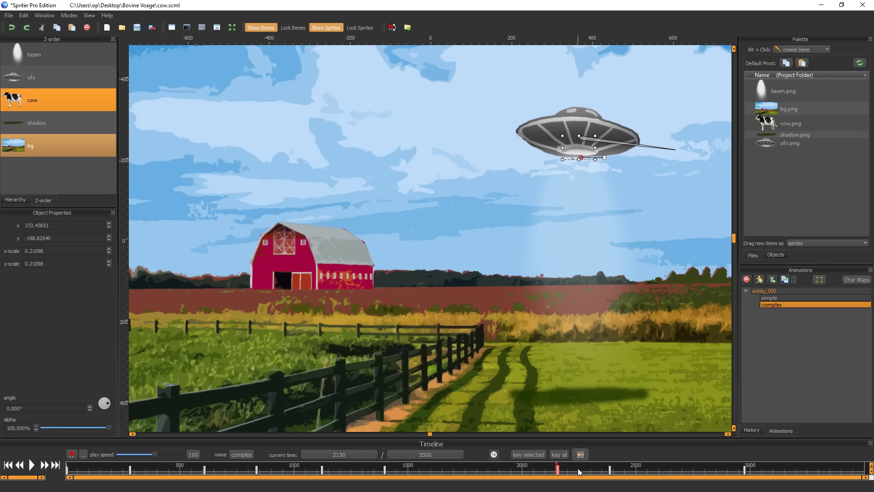
key(ctrl+Right)
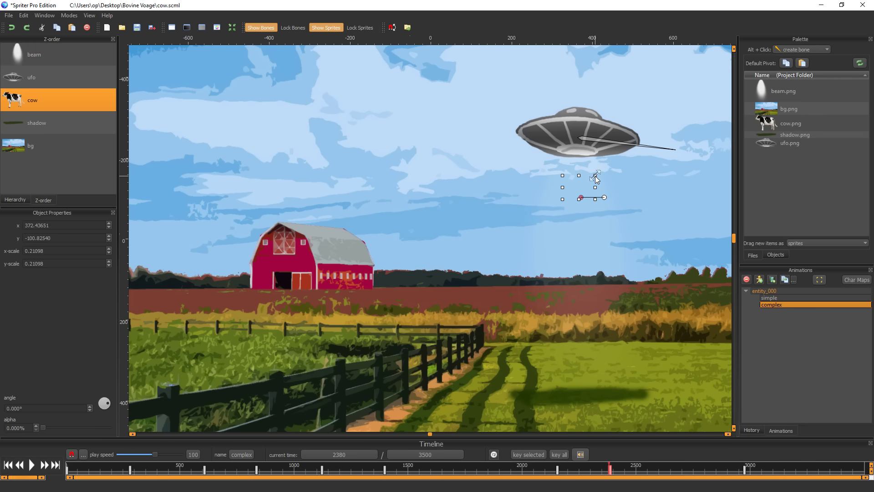
key(Up)
key(Up)
key(Up)
key(Up)
key(Up)
key(Up)
key(Up)
key(Up)
key(Up)
key(Up)
key(Up)
key(Up)
key(Up)
key(Up)
key(Up)
key(Up)
key(Up)
key(Up)
key(Up)
key(Up)
key(Up)
key(Up)
key(Up)
key(Up)
key(Up)
key(Up)
key(Up)
key(Up)
key(Up)
key(Up)
key(Up)
key(Up)
key(Up)
key(Up)
key(Up)
key(Up)
key(Up)
key(Up)
key(Up)
key(Up)
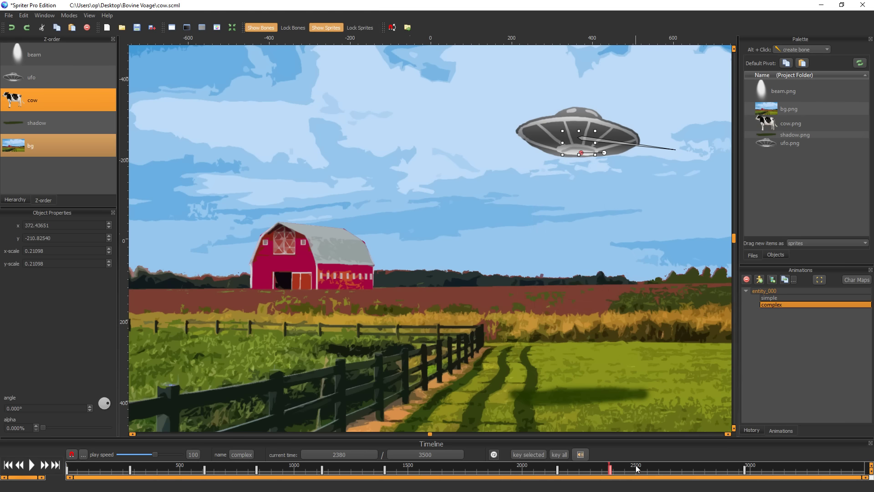
drag(636, 466, 729, 462)
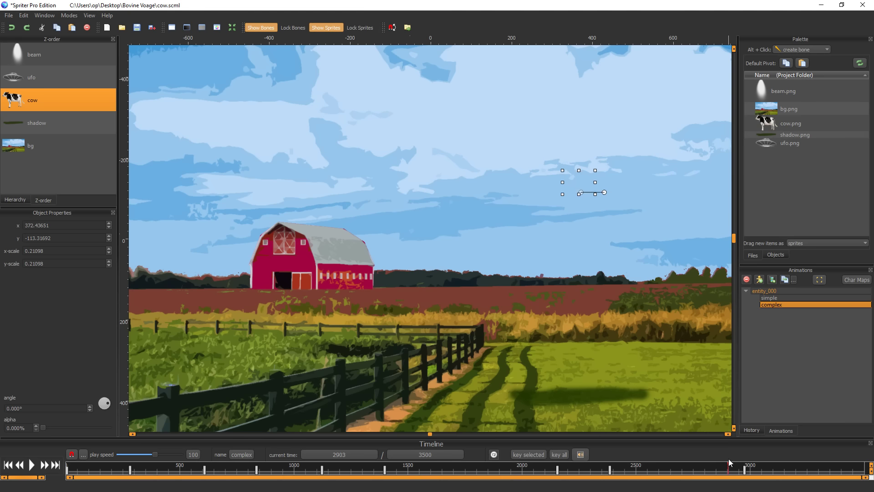
click(35, 464)
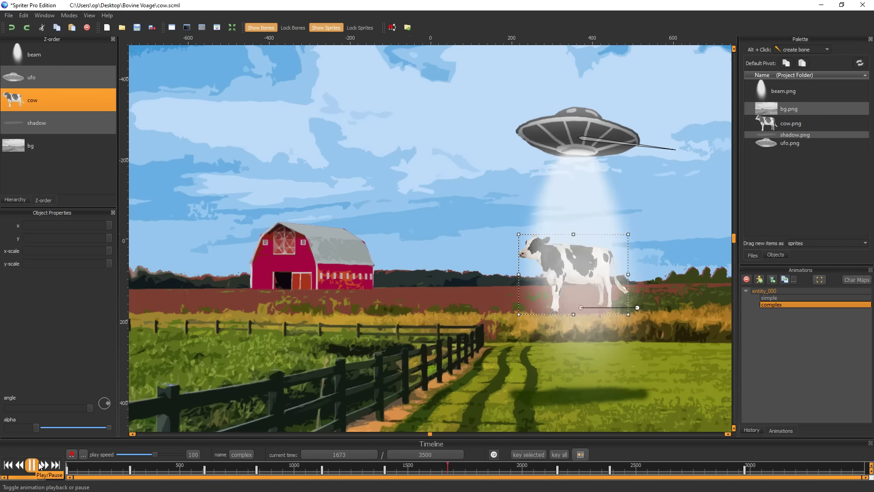
click(40, 464)
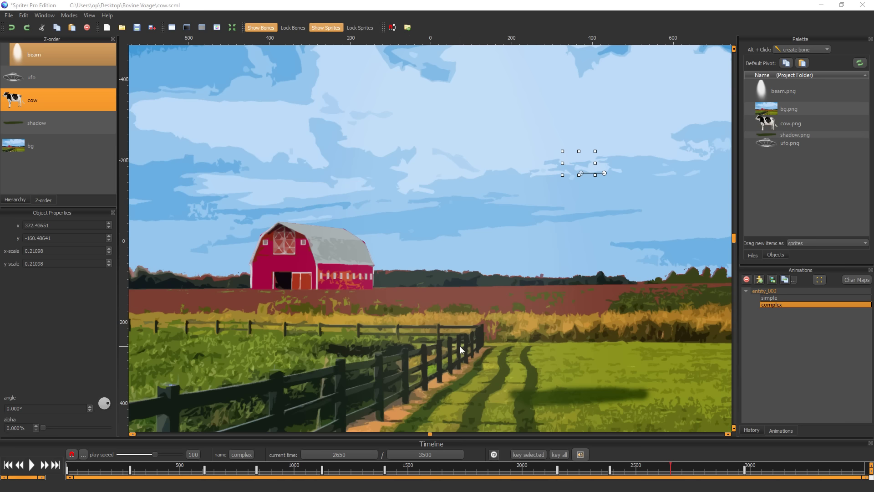
click(490, 348)
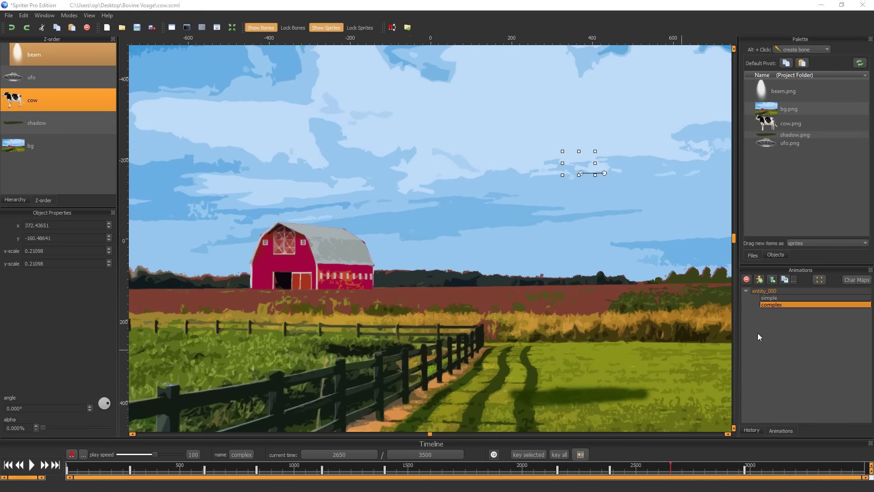
Switch to the 'simple' animation, play and pause it at 1285 ms, zoom out and deselect
click(779, 298)
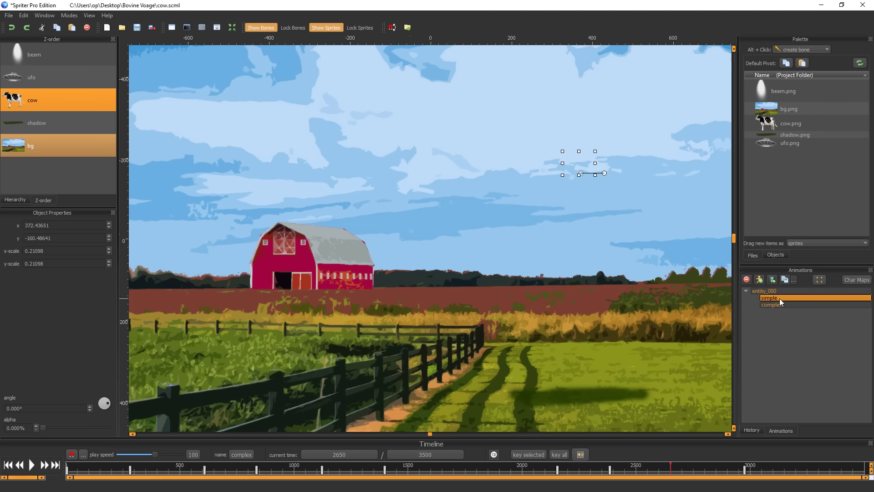
click(33, 464)
scroll(554, 230, down, 2)
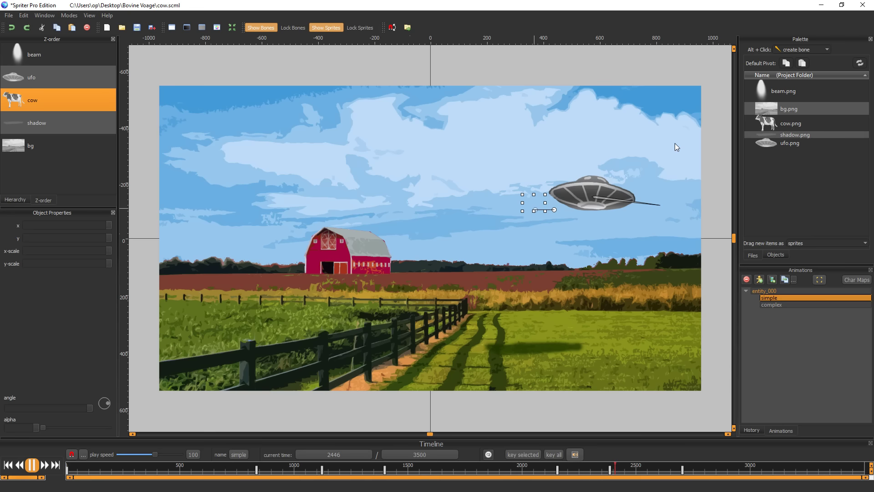
click(32, 465)
scroll(469, 224, down, 1)
scroll(468, 224, down, 1)
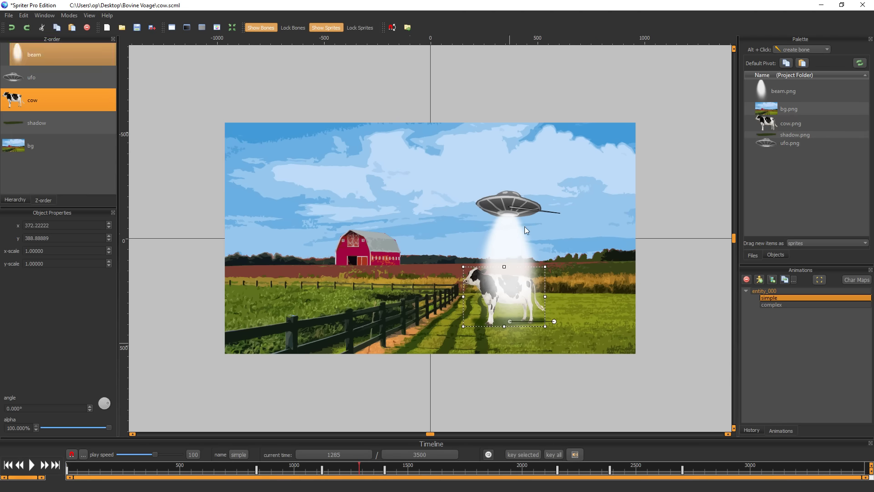
click(479, 421)
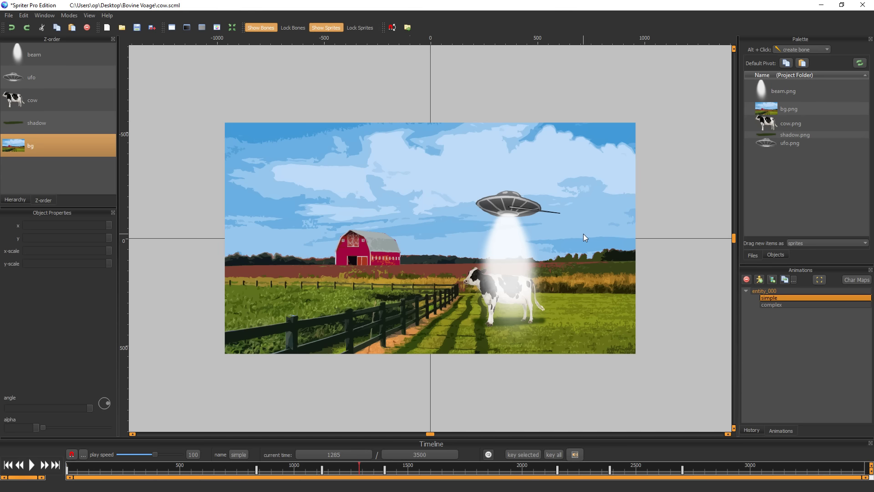
Replay the simple animation from near the start, then drag the UFO to y -147.03
click(100, 472)
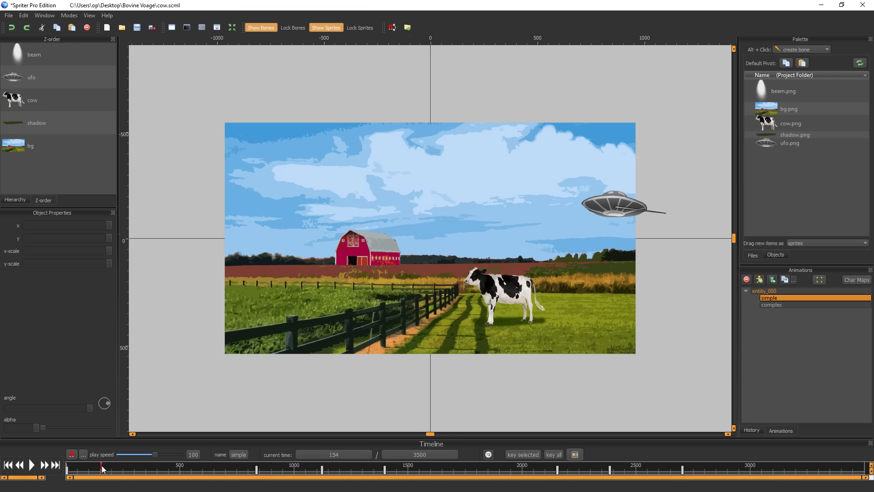
key(space)
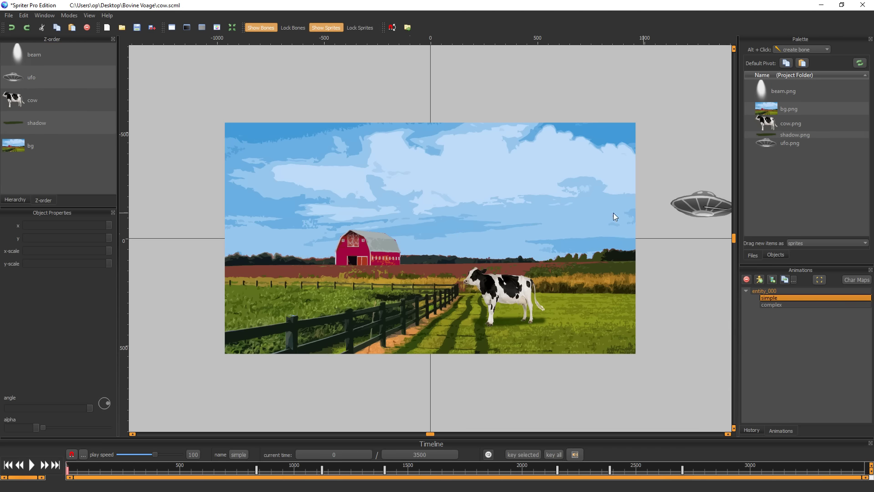
key(space)
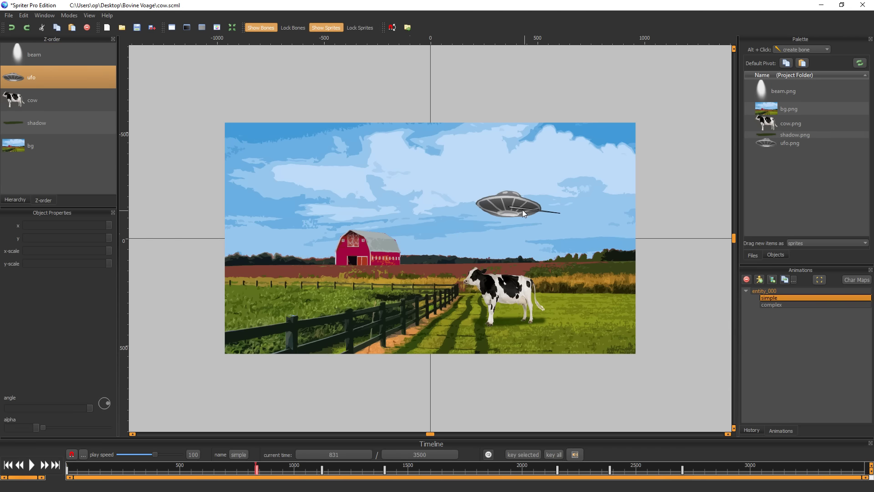
drag(511, 208, 470, 206)
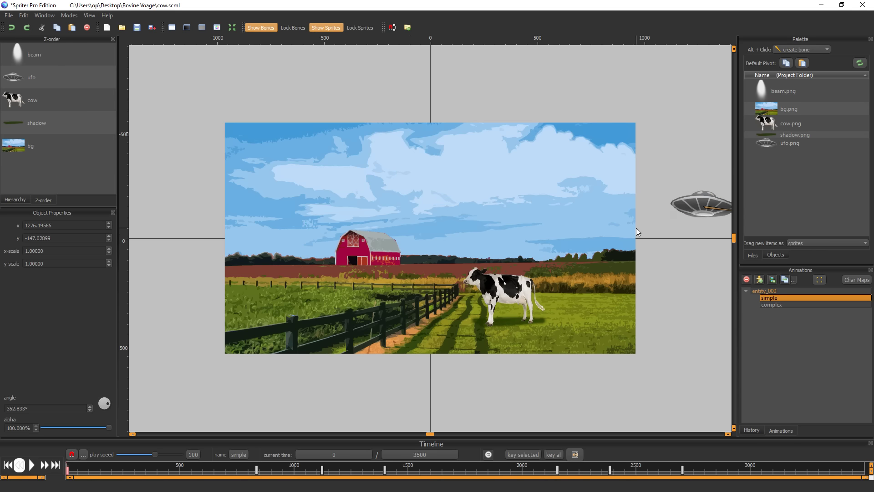
Copy the UFO's y value of -147.02899 to every frame of the simple animation
right_click(708, 208)
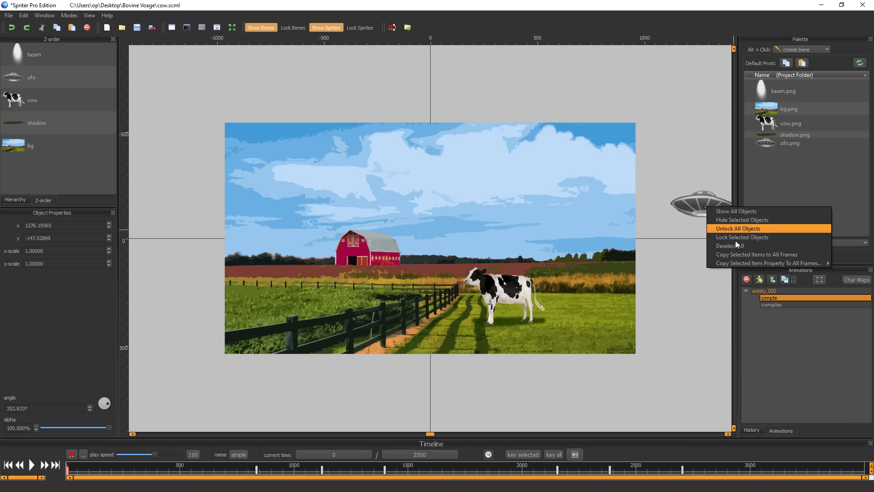
mouse_move(740, 261)
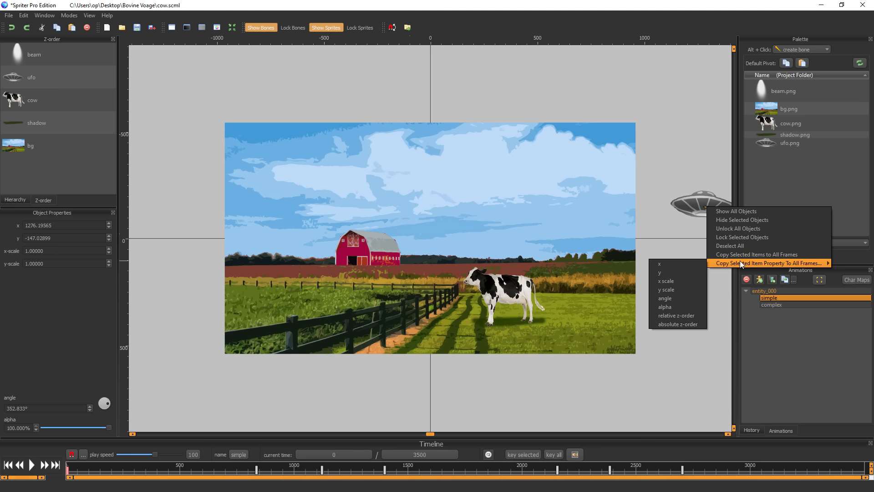
click(668, 271)
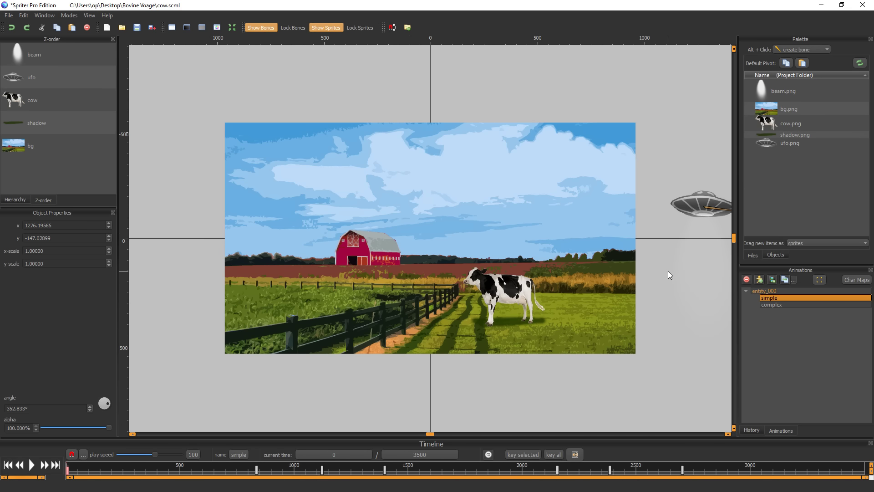
key(space)
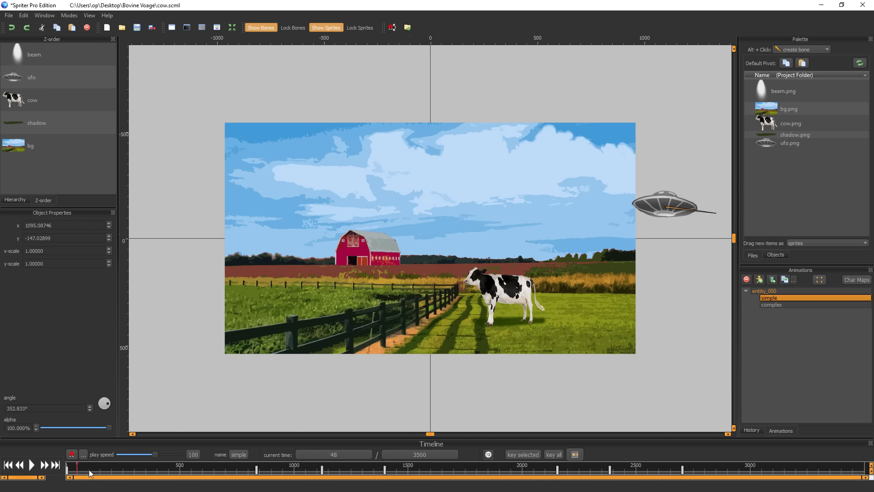